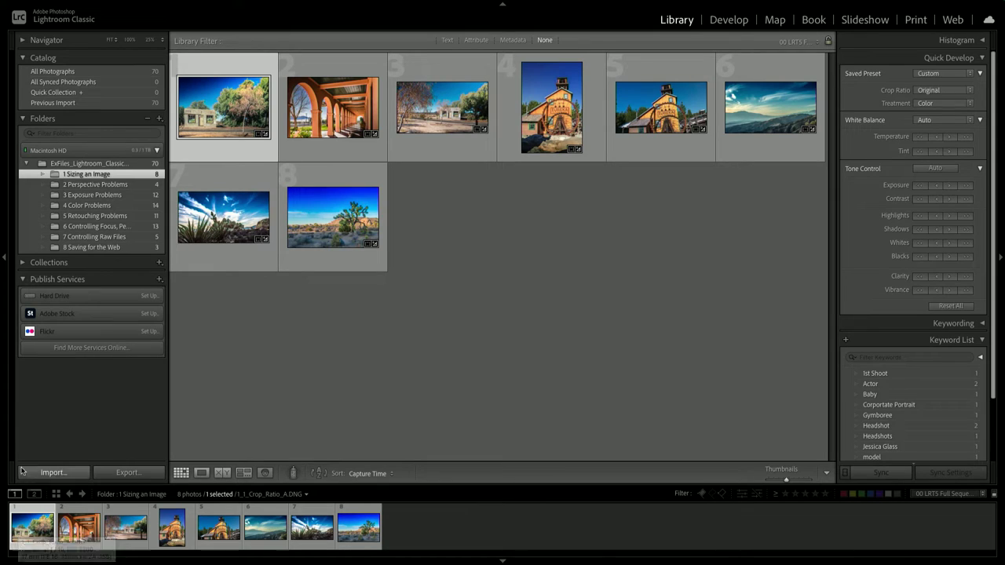
Step: Deselect all and open 1_1_Crop_Ratio_A.DNG, the desert building photo, in Loupe view
left_click(204, 402)
double_click(229, 95)
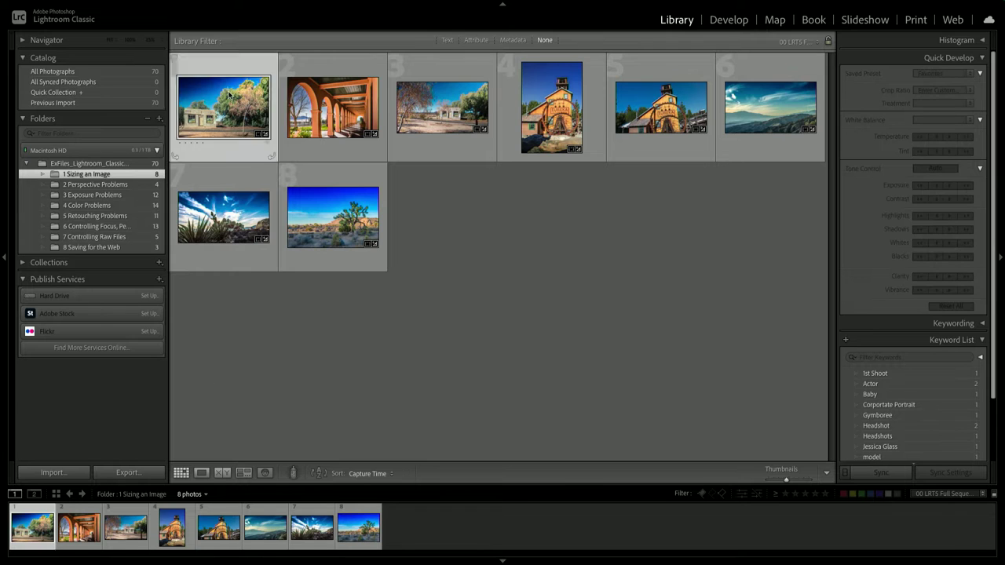
Step: Start cropping the desert building photo in Develop with the Original aspect ratio
left_click(730, 21)
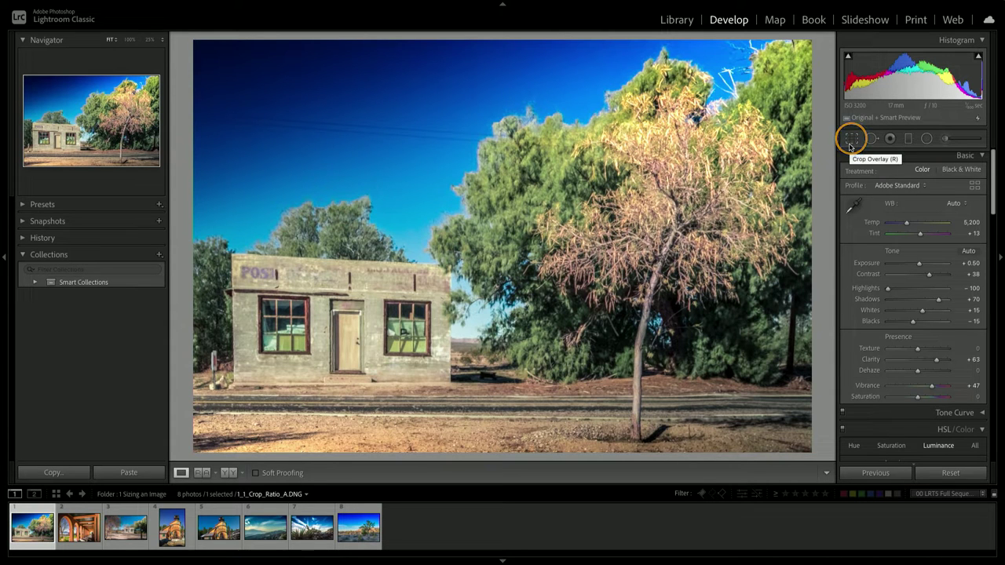
key("r")
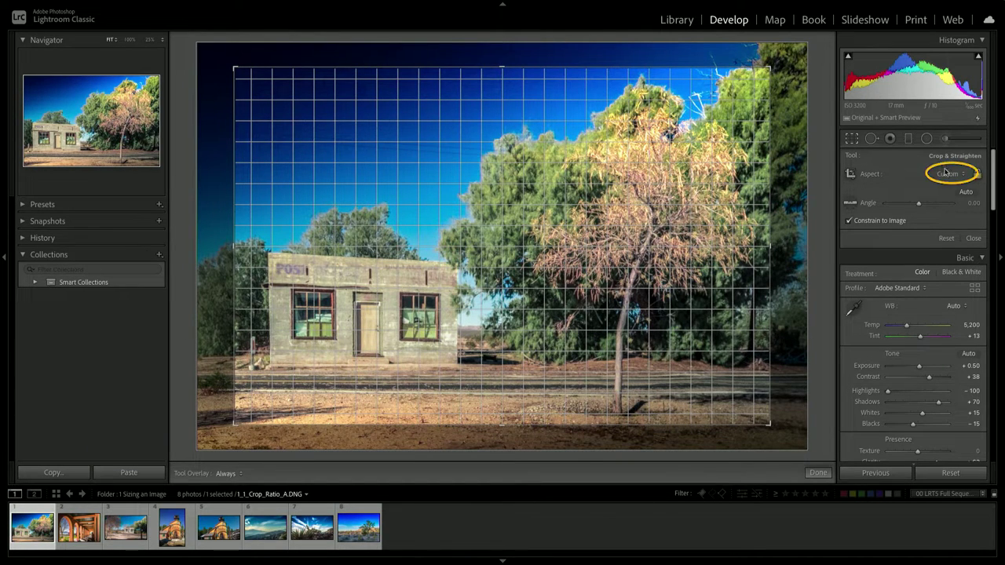
left_click(948, 173)
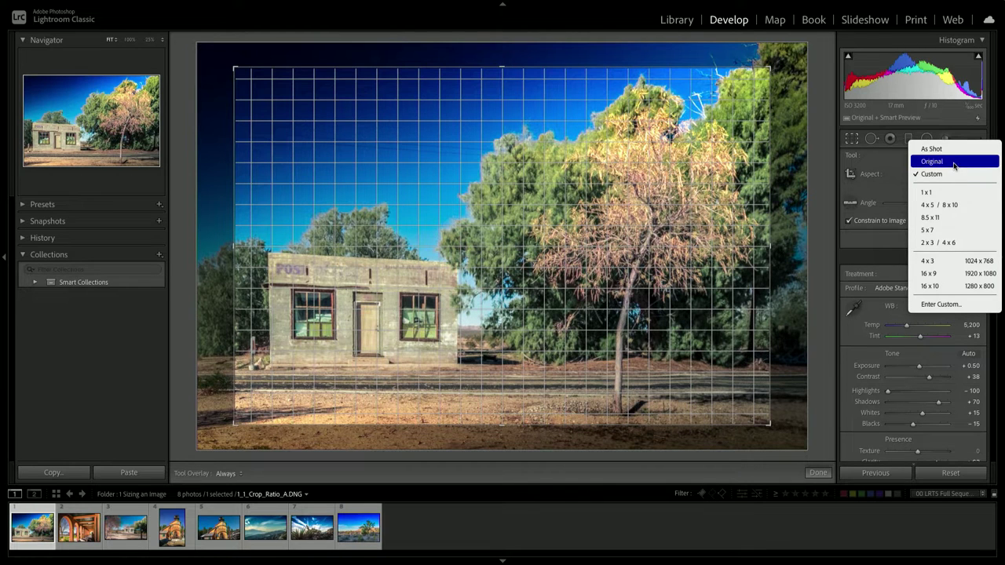
left_click(955, 162)
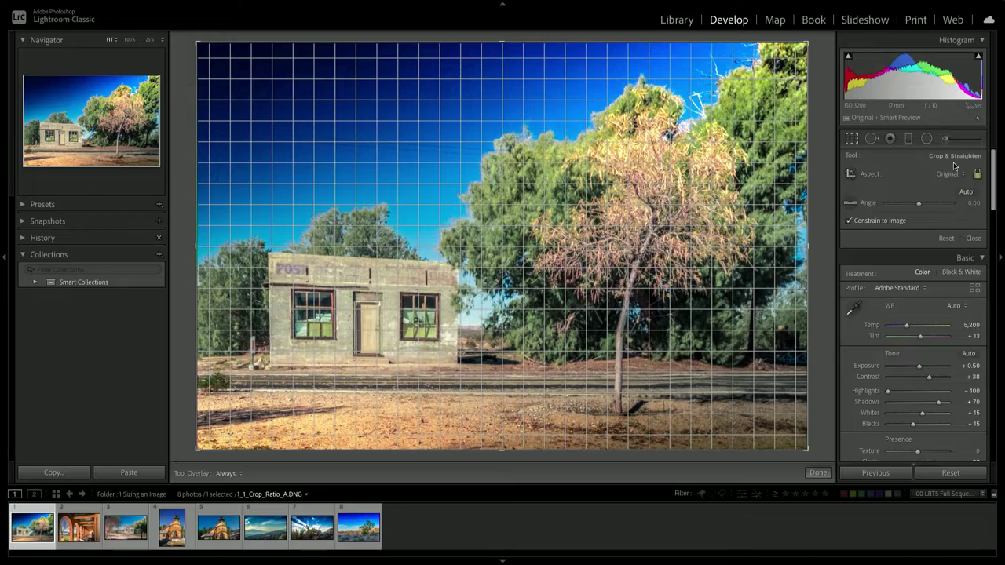
left_click_drag(810, 40, 832, 41)
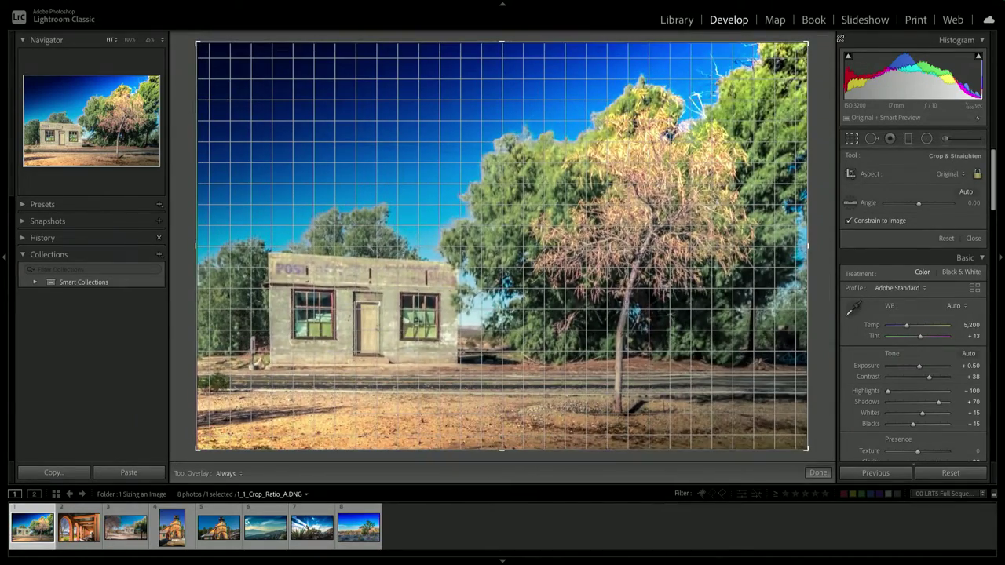
Step: Unlock the aspect ratio and trim the top edge with a freeform crop
left_click(977, 175)
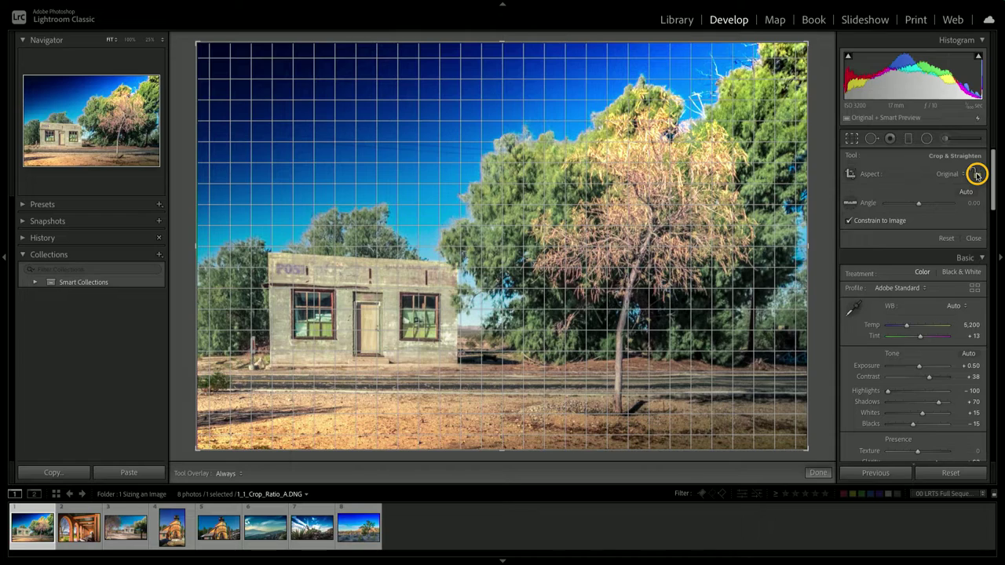
left_click_drag(809, 41, 802, 64)
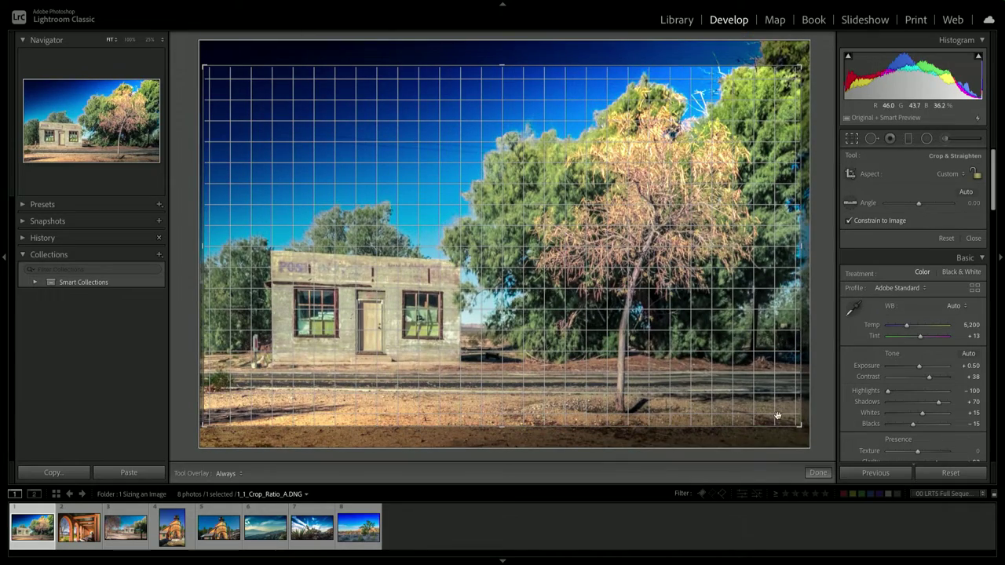
left_click_drag(799, 426, 795, 422)
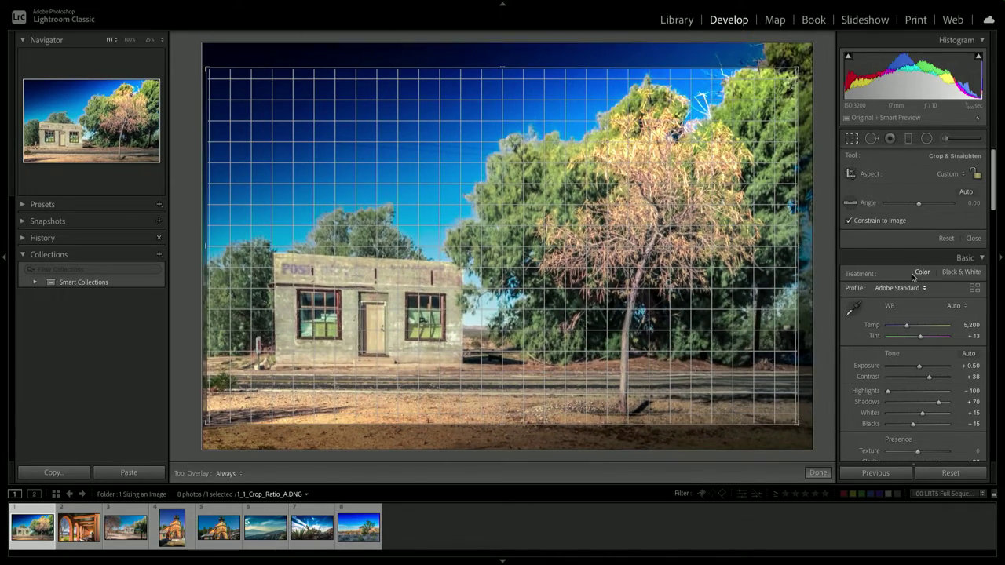
Step: Lock the crop to 4 x 5 / 8 x 10, reposition the photo, and keep it landscape
left_click(950, 174)
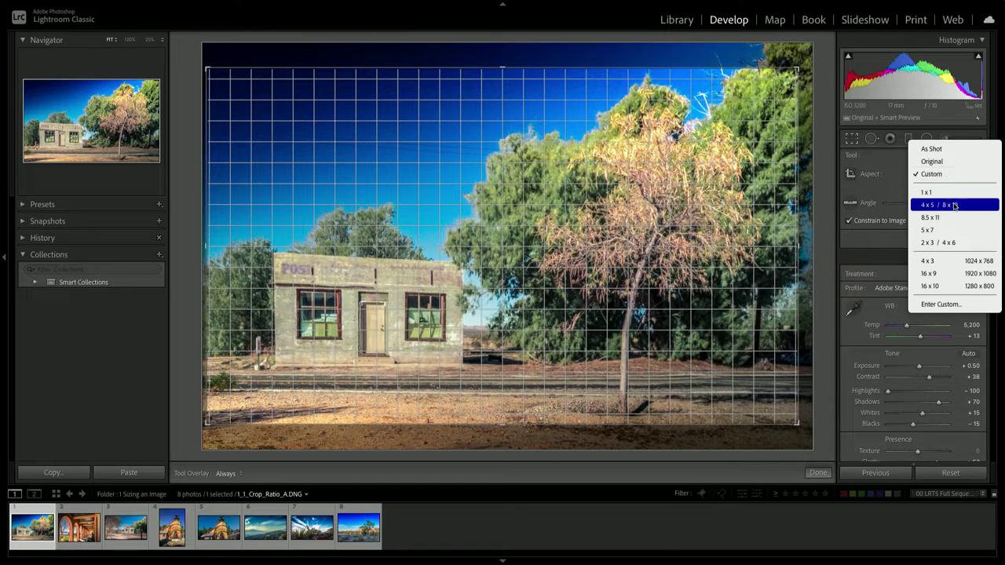
left_click(955, 208)
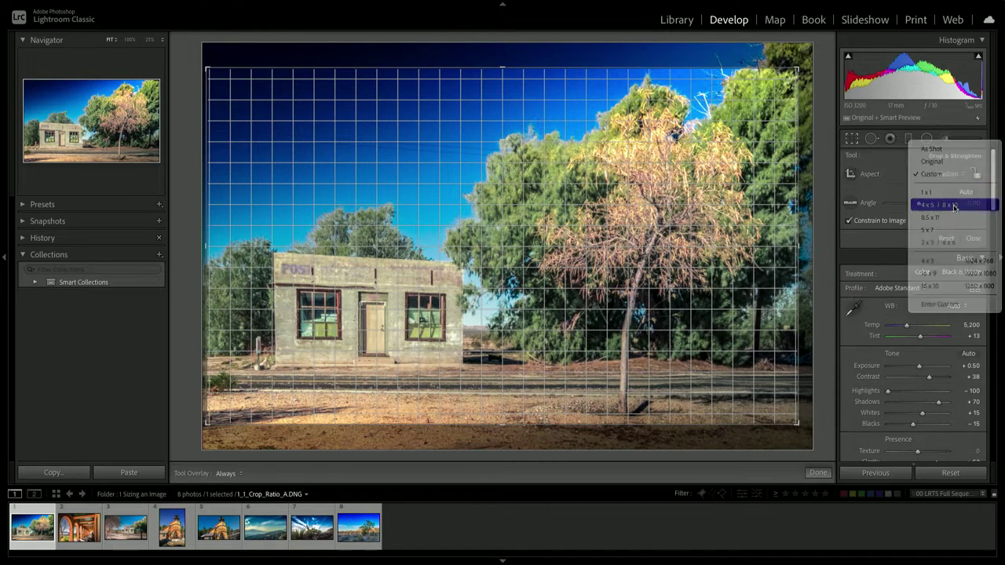
left_click_drag(309, 411, 359, 385)
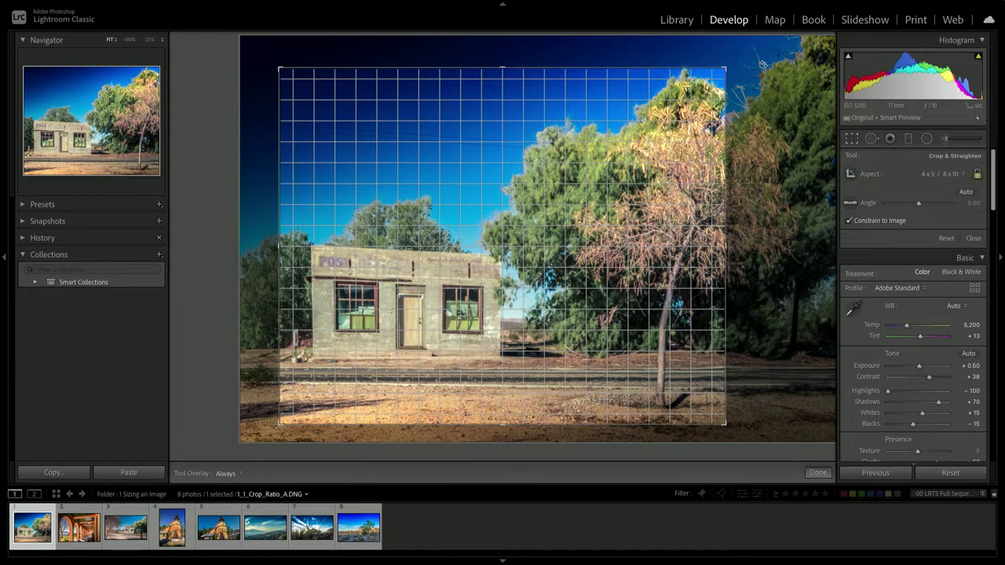
left_click_drag(724, 67, 673, 48)
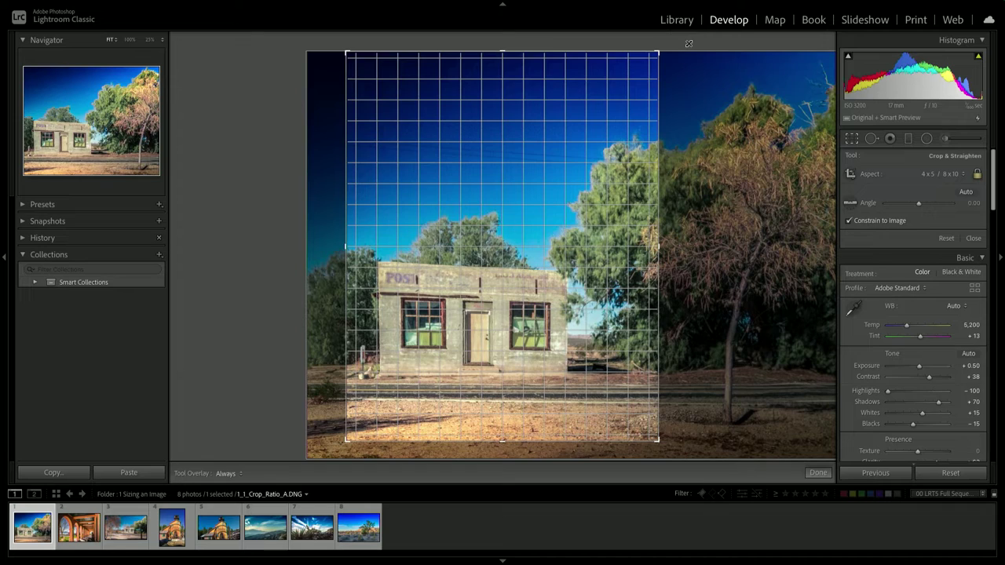
left_click_drag(689, 43, 731, 61)
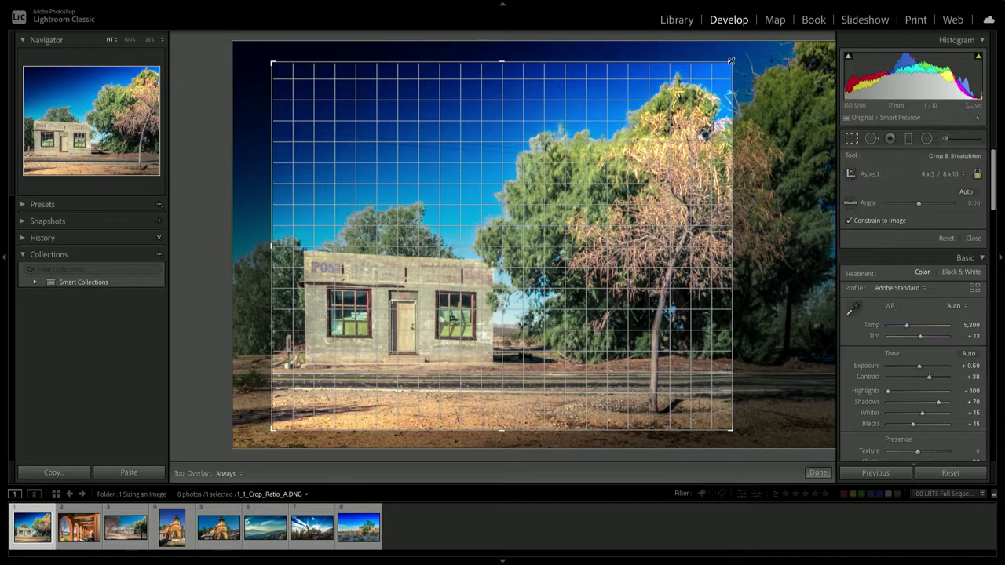
Step: Switch the crop to 16 x 9 and enlarge it around the building and tree
left_click(940, 174)
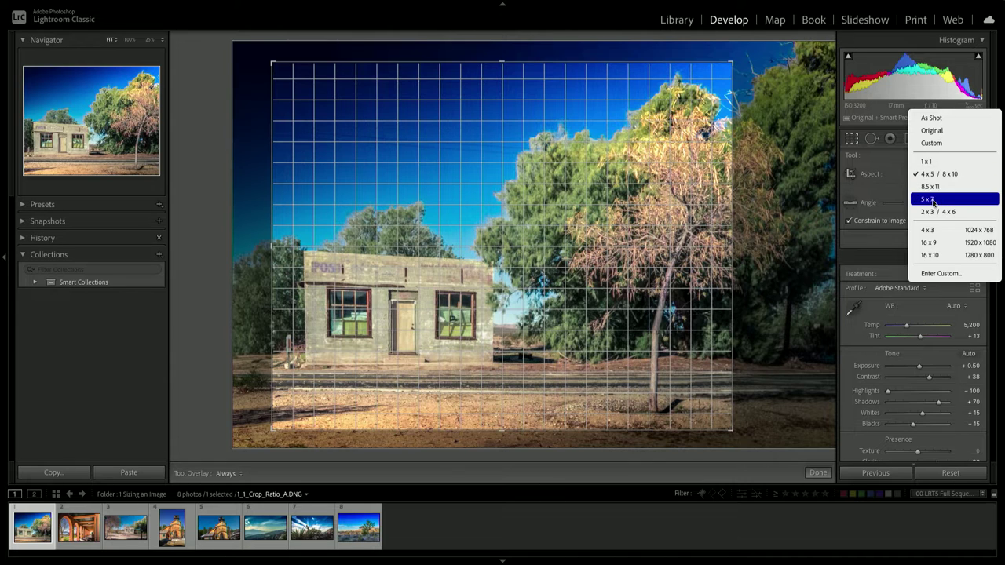
left_click(939, 244)
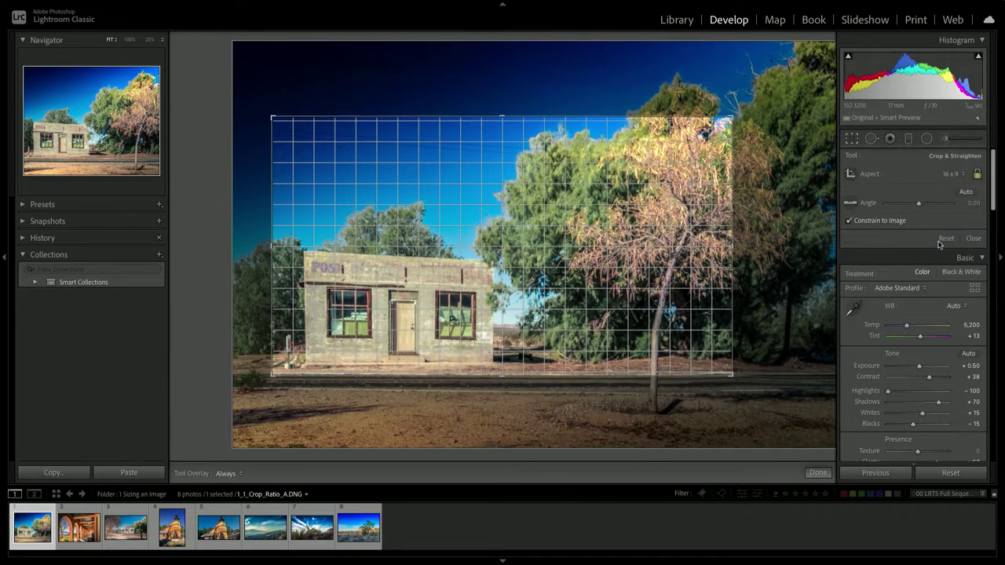
left_click_drag(745, 371, 708, 349)
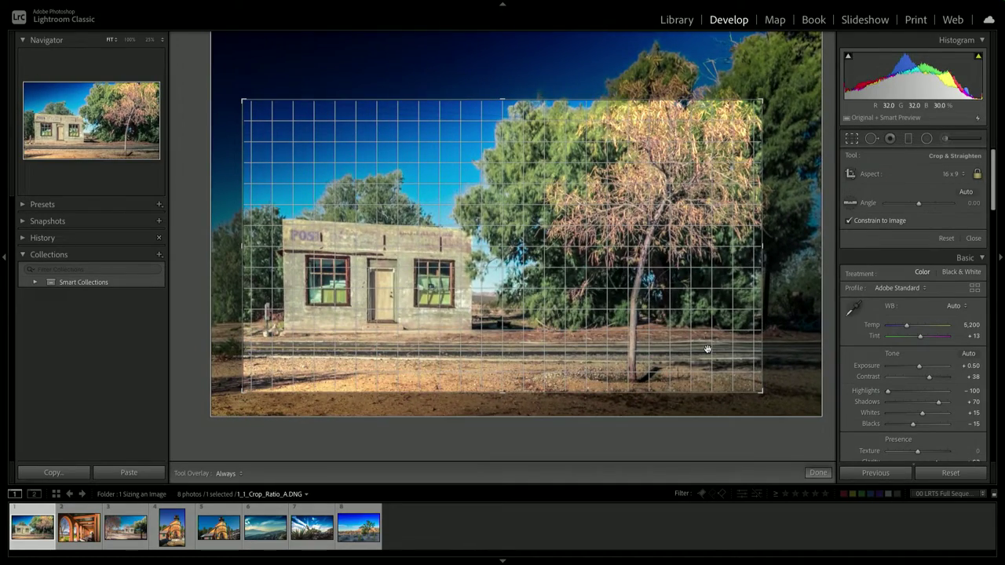
left_click_drag(763, 98, 769, 77)
left_click_drag(674, 164, 672, 162)
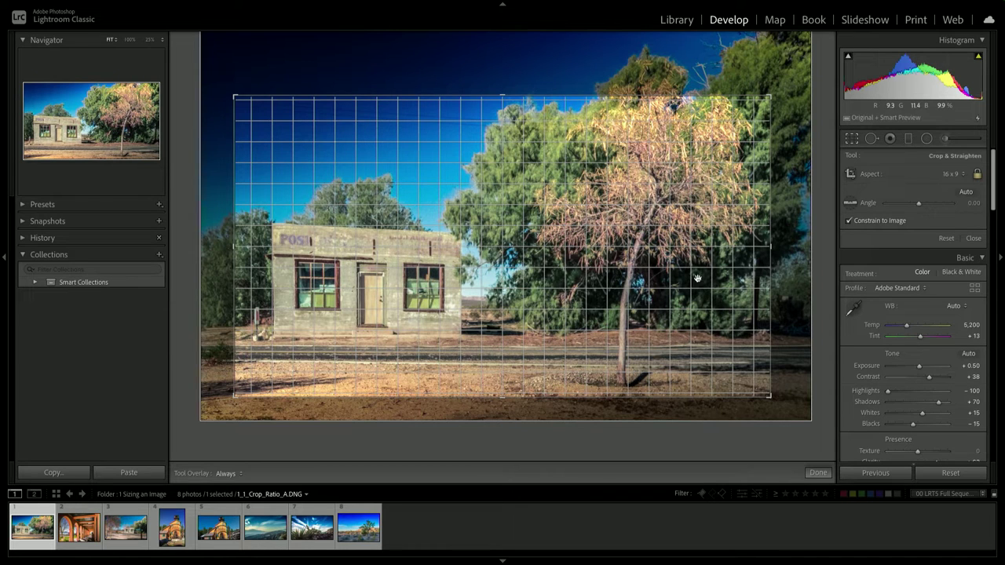
Step: Set the crop guide overlay to Rule of Thirds and shift the photo right under the frame
left_click(258, 7)
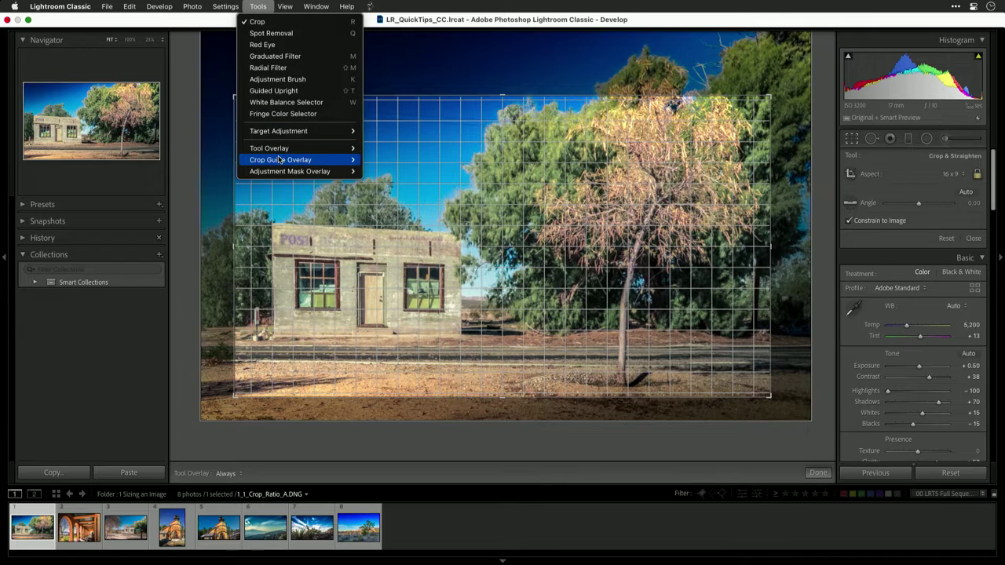
mouse_move(278, 158)
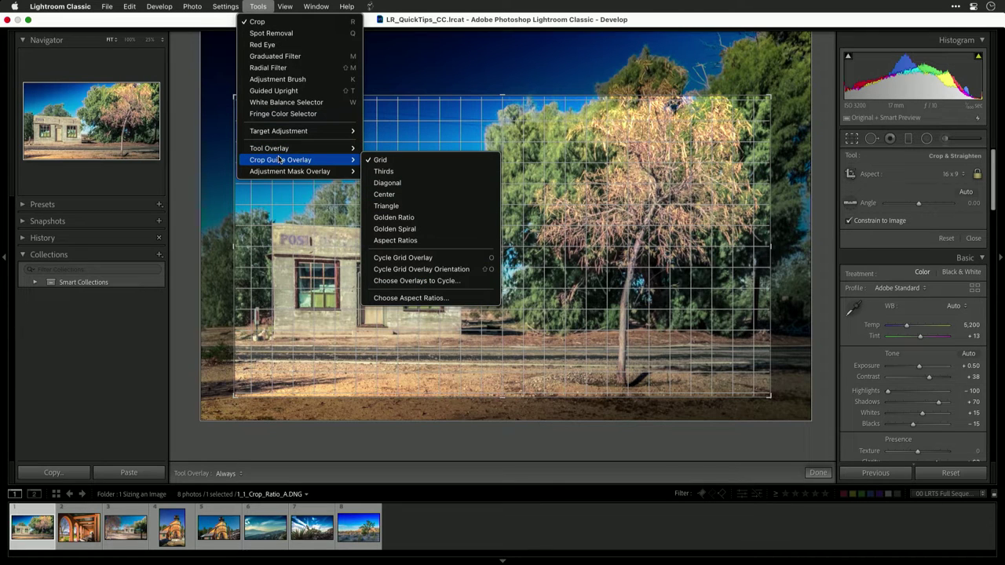
left_click(379, 171)
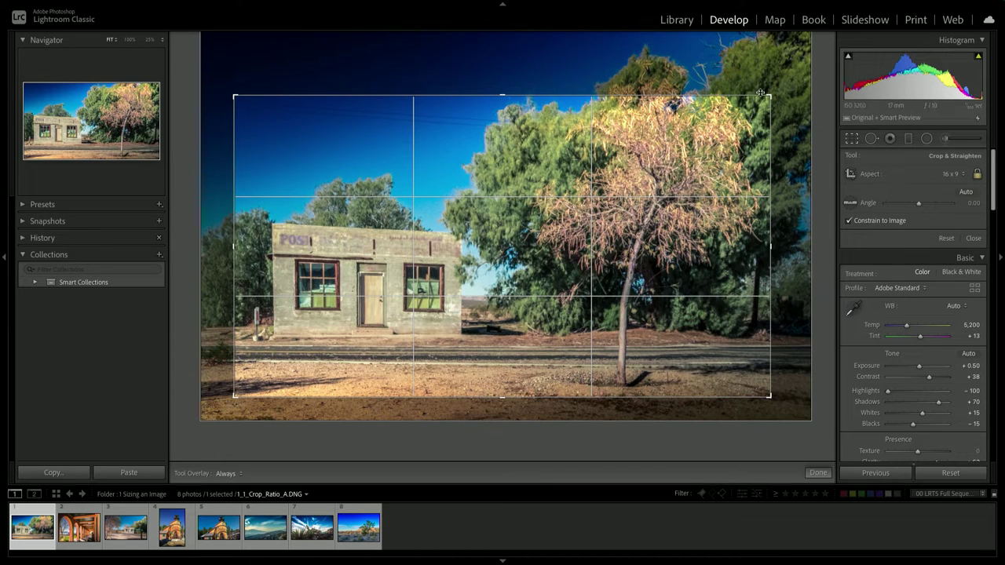
left_click_drag(632, 200, 658, 198)
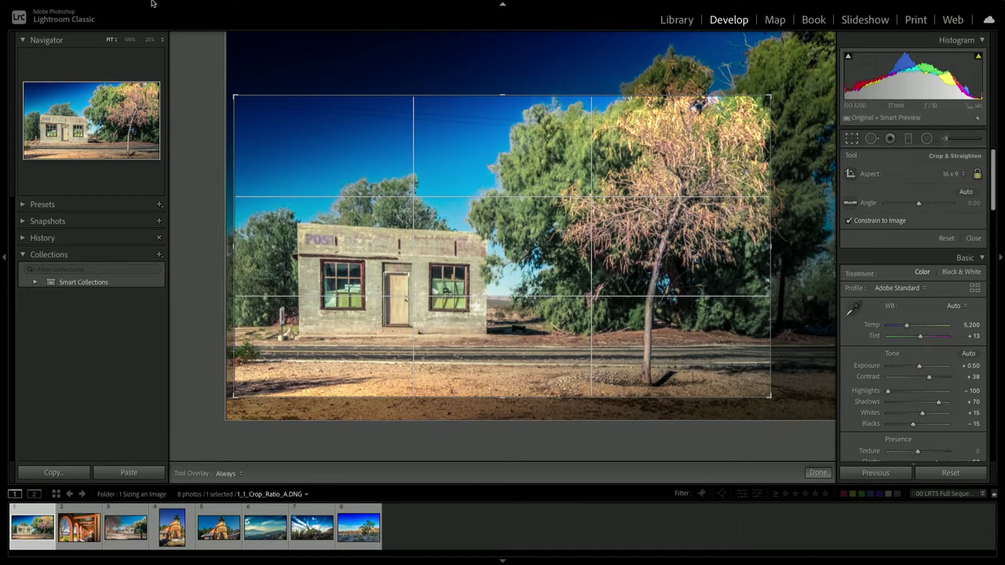
Step: Switch the crop guide to Center Cross and nudge the photo up and right
left_click(257, 7)
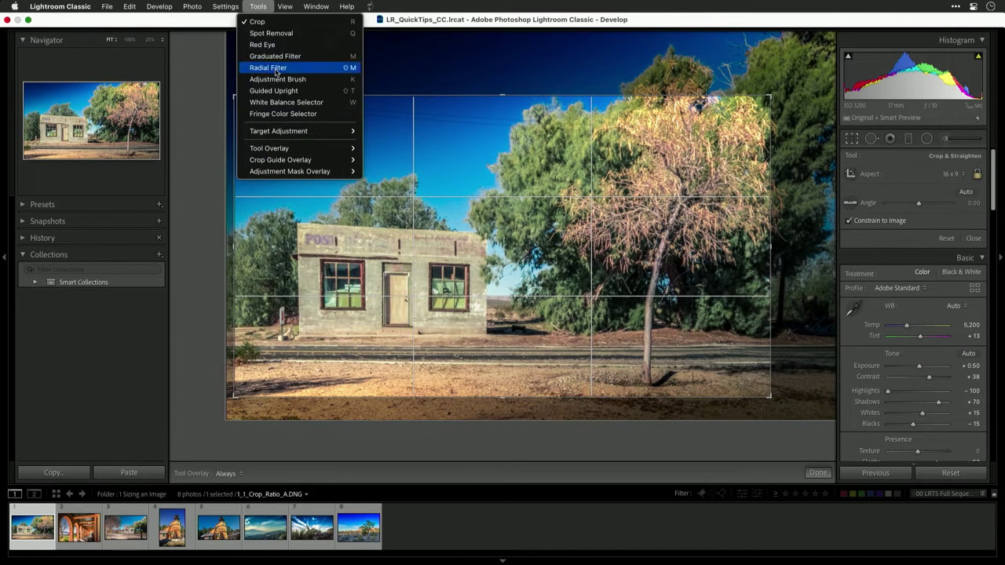
mouse_move(285, 160)
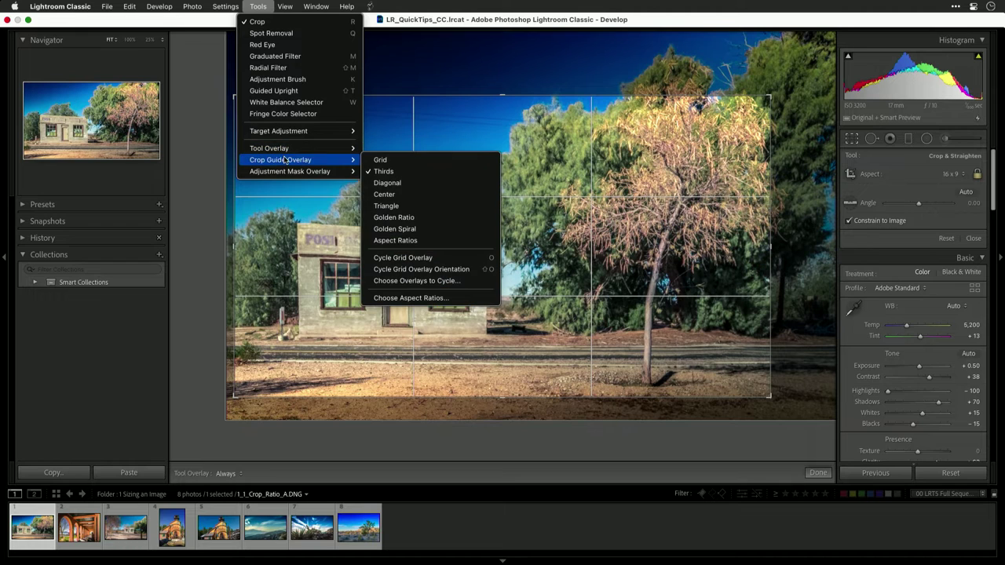
left_click(385, 194)
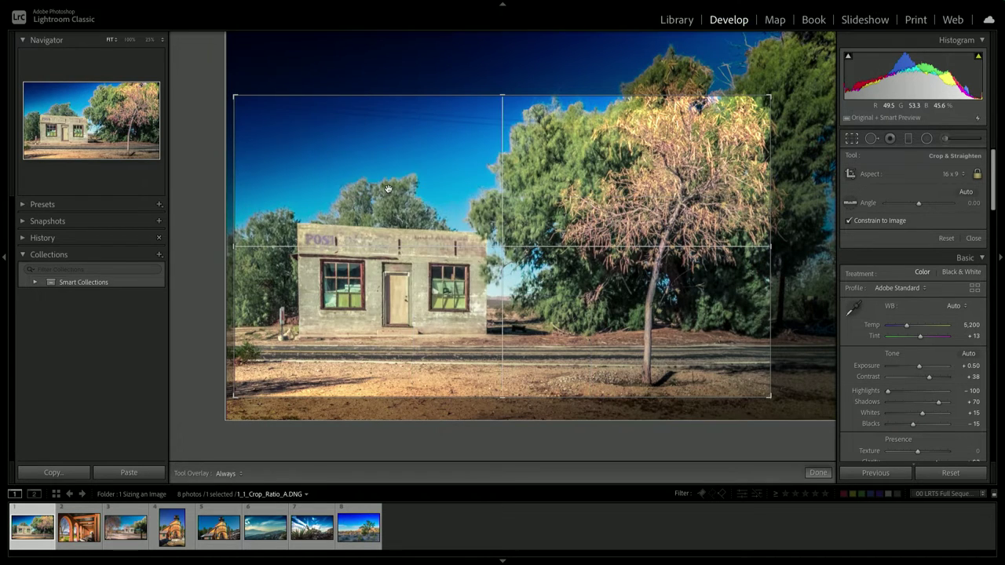
key("o")
key("o")
key("o")
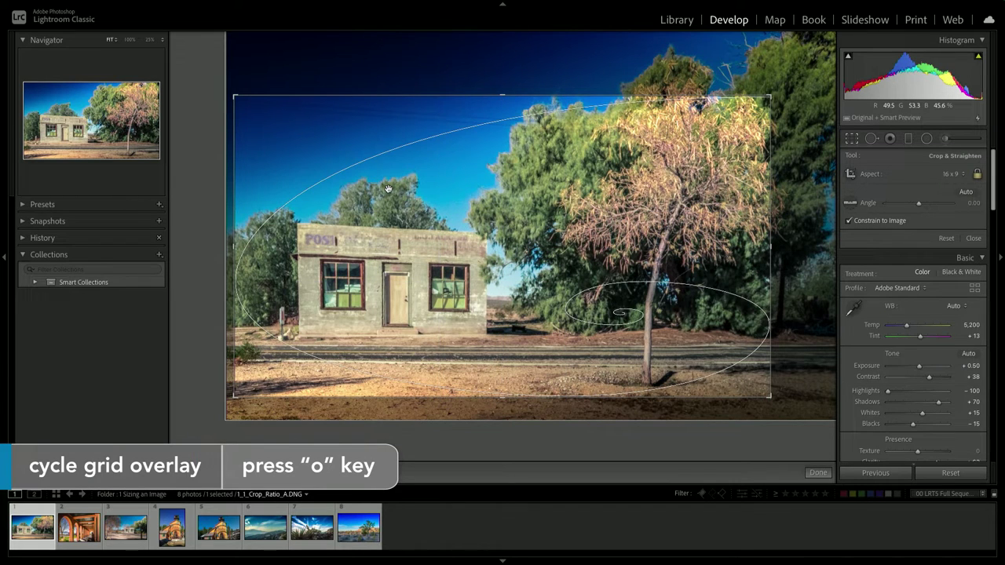
left_click_drag(376, 264, 421, 210)
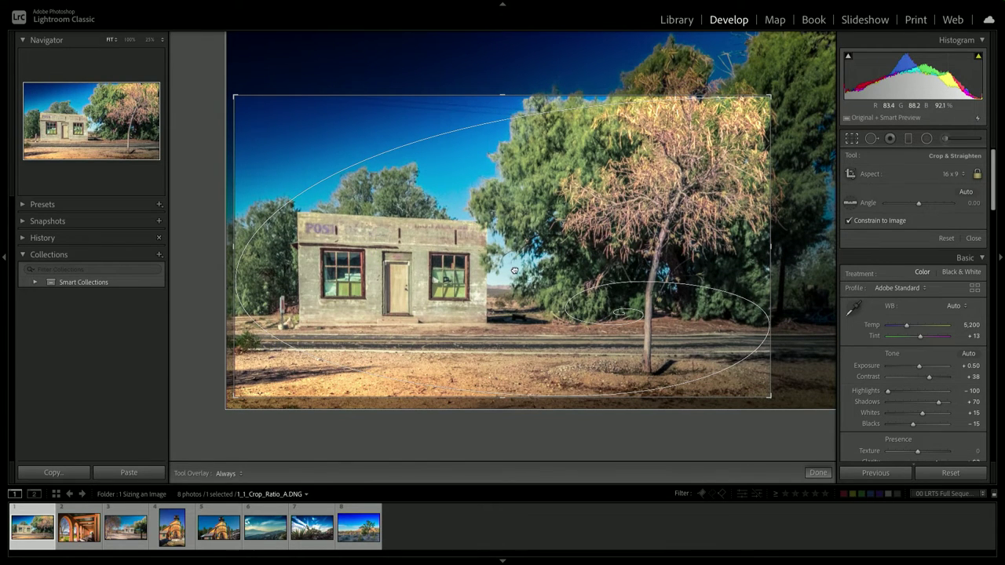
left_click_drag(513, 272, 504, 271)
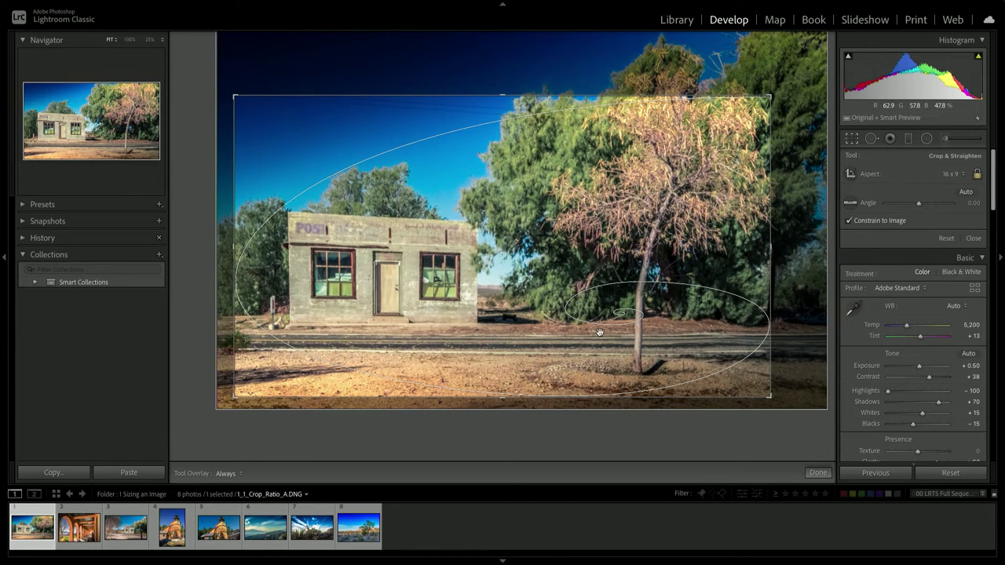
Step: Cycle the crop overlays through aspect ratios, grid and triangle, then apply the 16 x 9 crop
key("o")
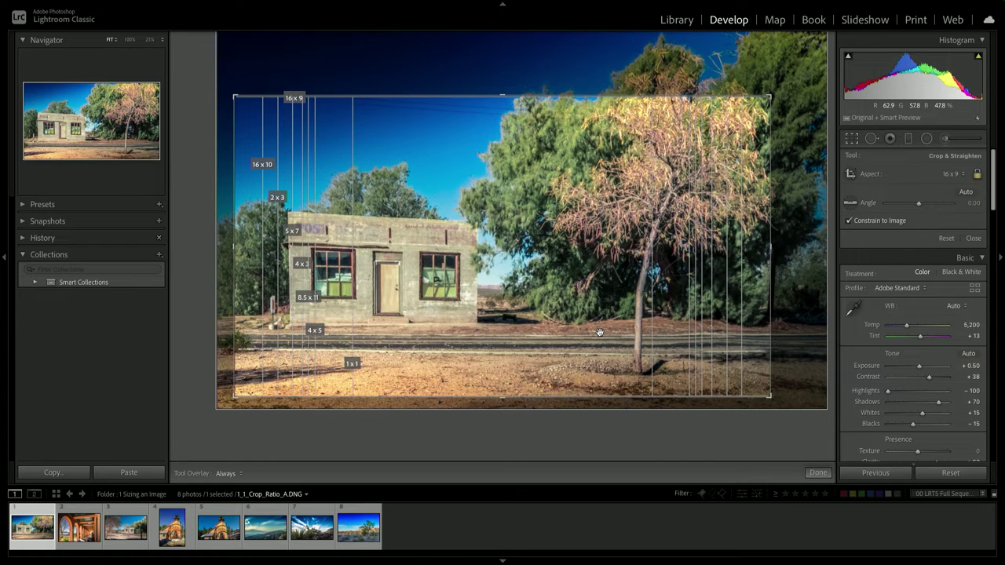
key("o")
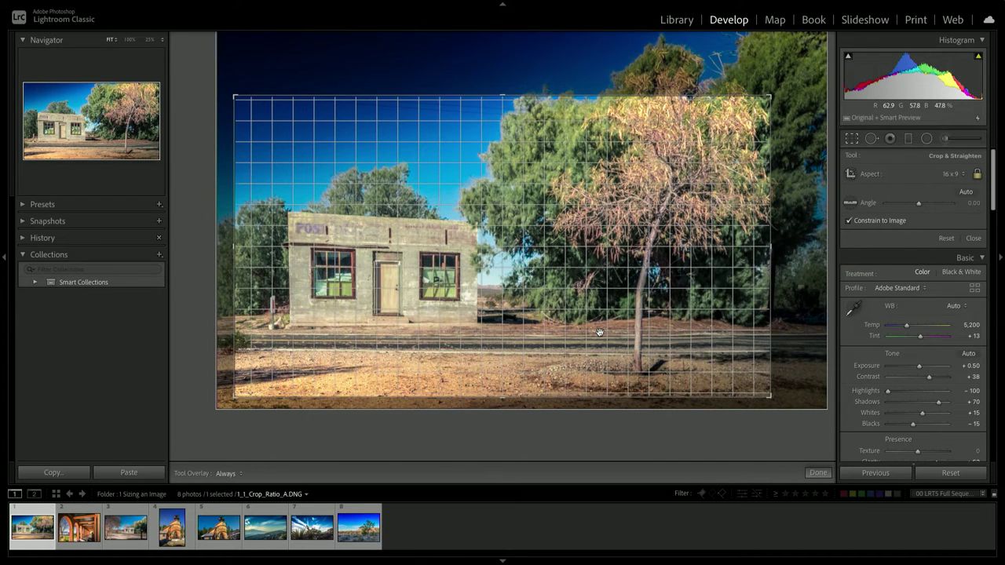
key("o")
key("o")
key("o")
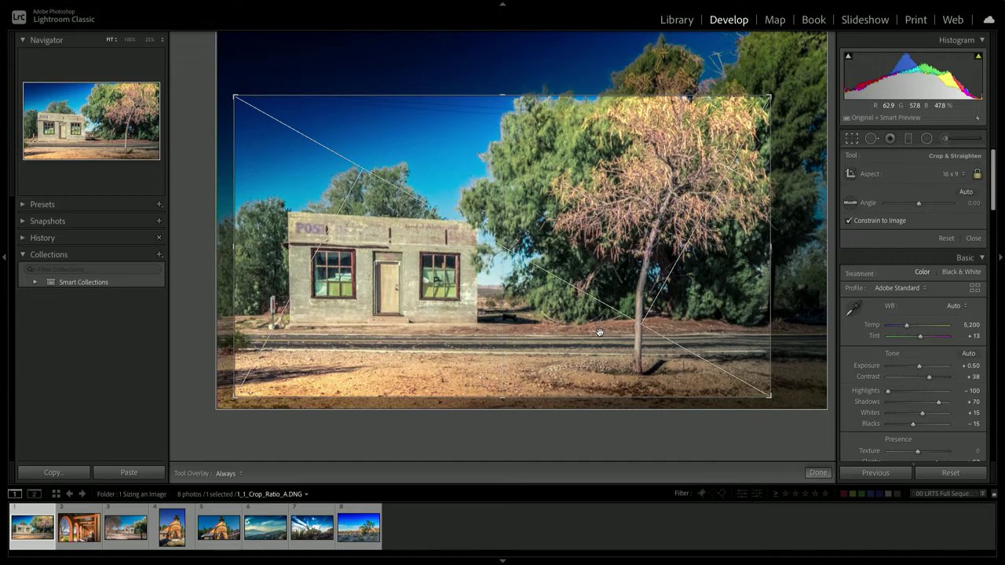
key("o")
key("o")
key("o")
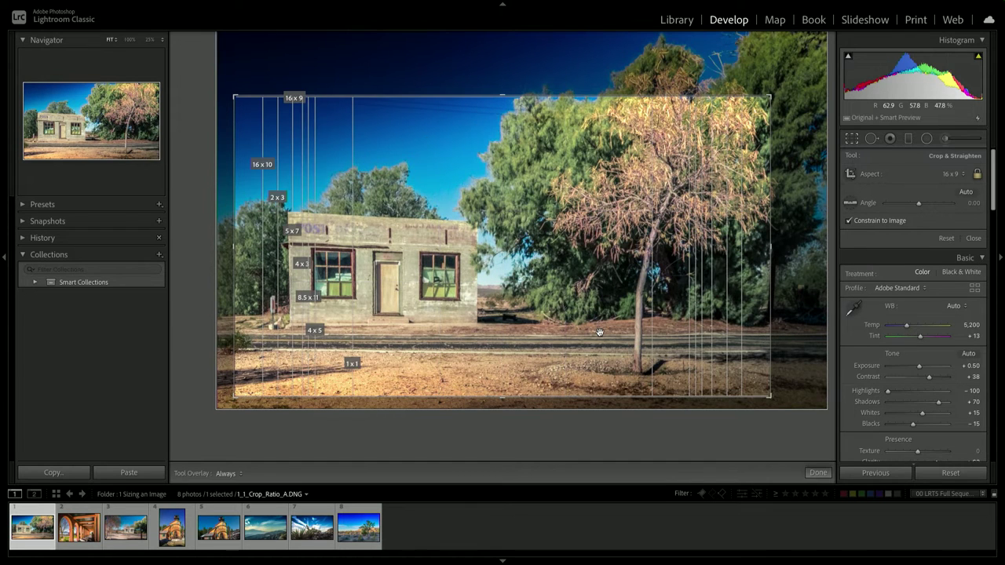
key("o")
key("o")
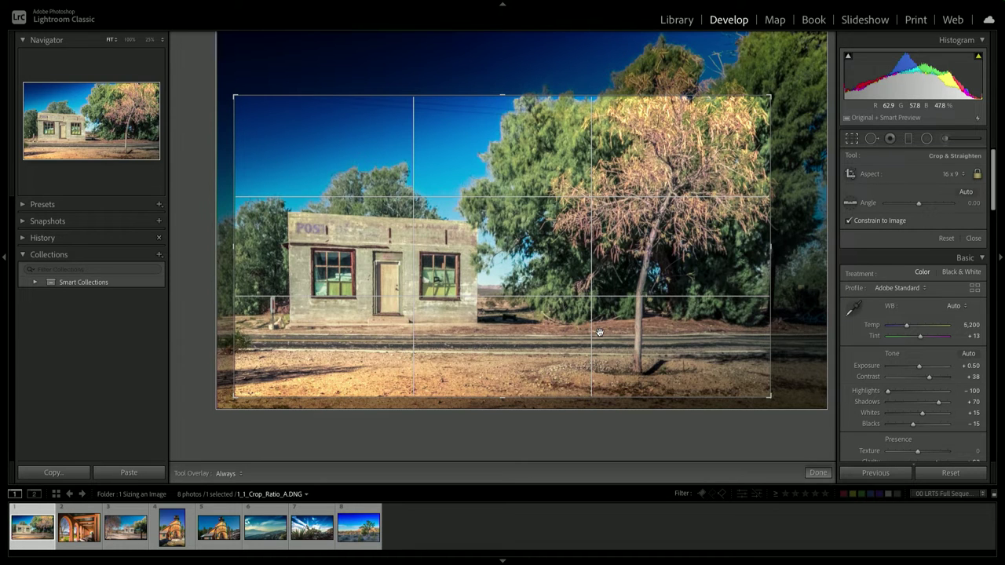
key("Return")
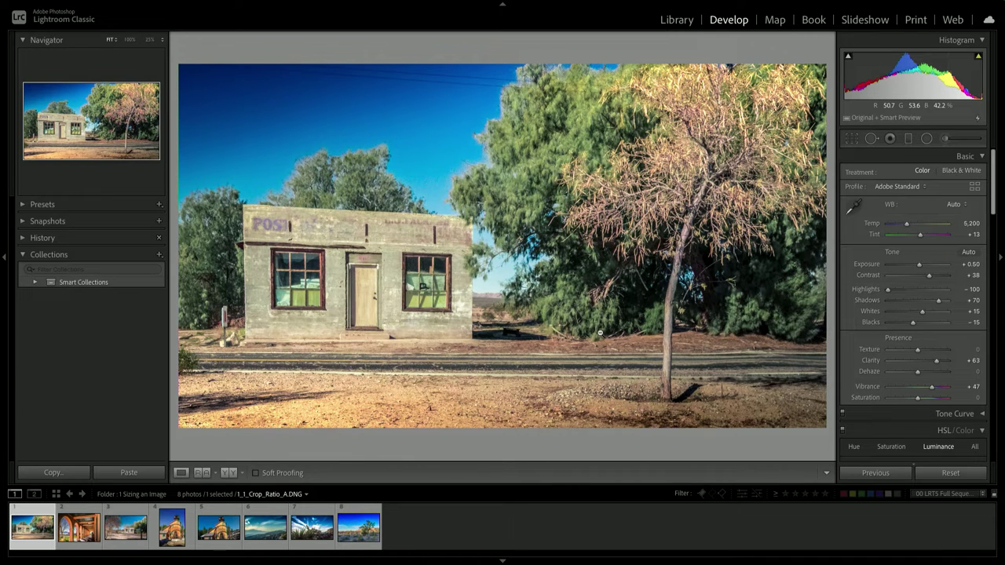
Step: Crop the arches photo 1_1_Crop_Ratio_B.DNG to 16 x 9, enlarging the frame toward the lower left
left_click(73, 524)
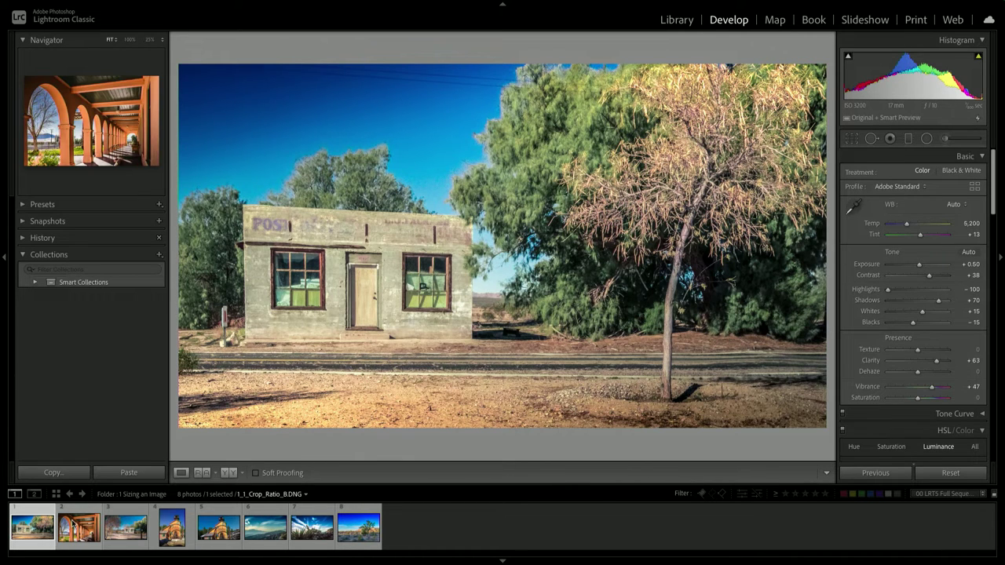
key("r")
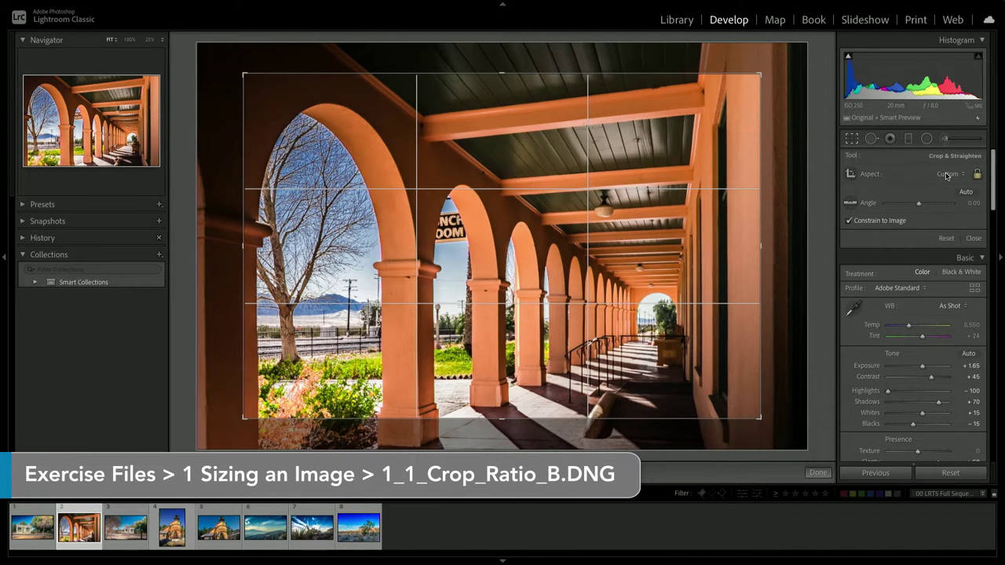
left_click(947, 174)
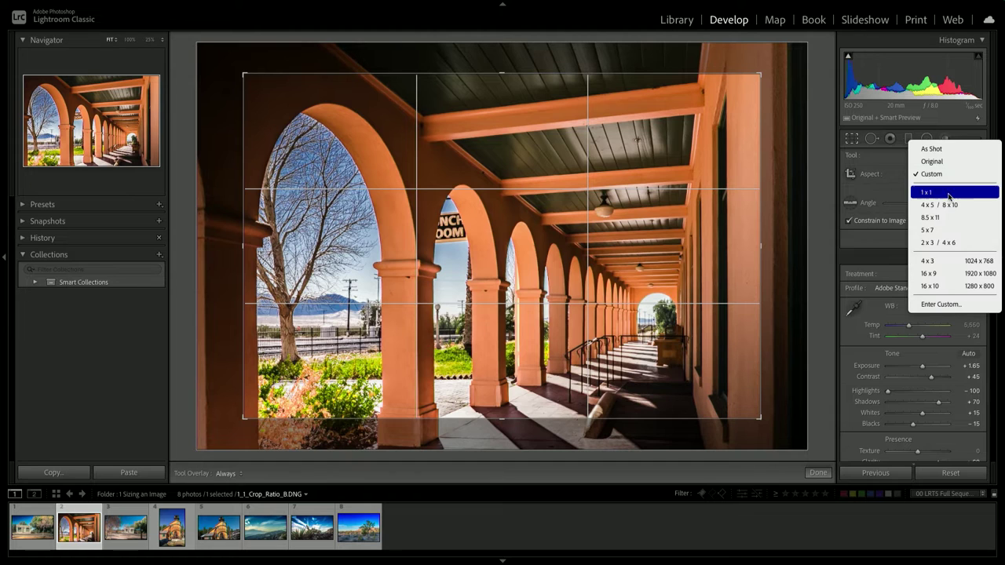
left_click(949, 275)
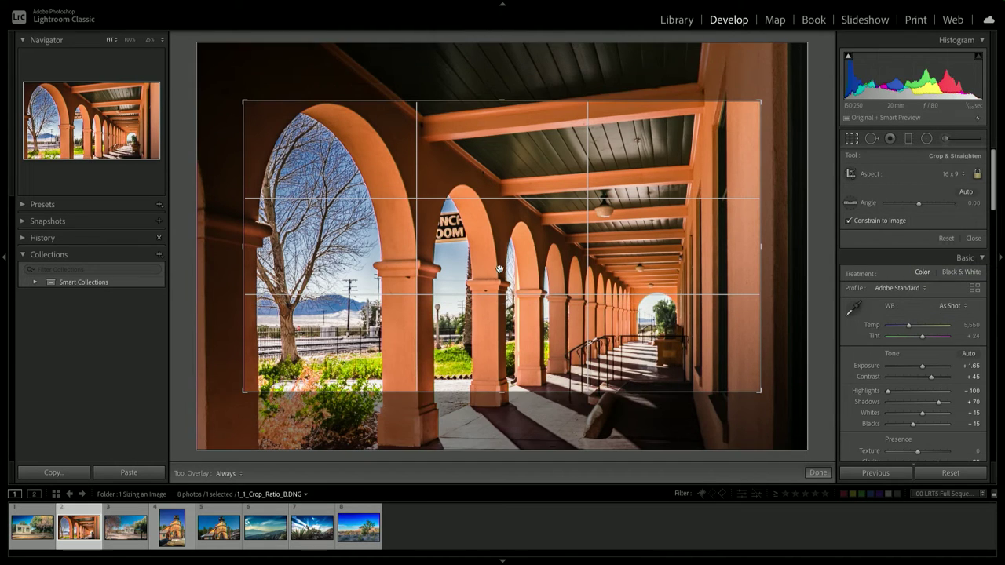
left_click_drag(240, 399, 222, 425)
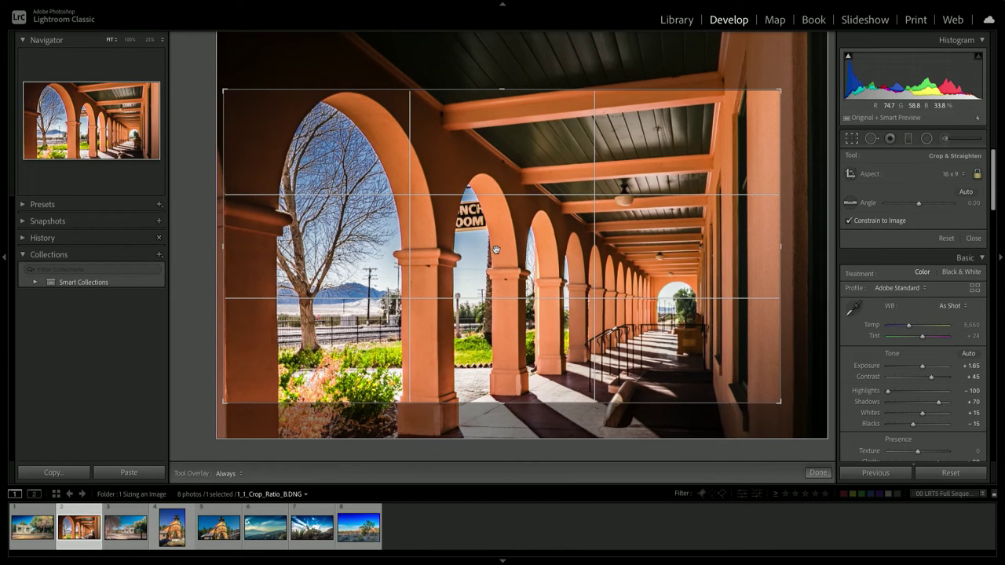
Step: Cycle the crop overlay to aspect-ratio outlines and shift the photo upward within the crop
key("o")
key("o")
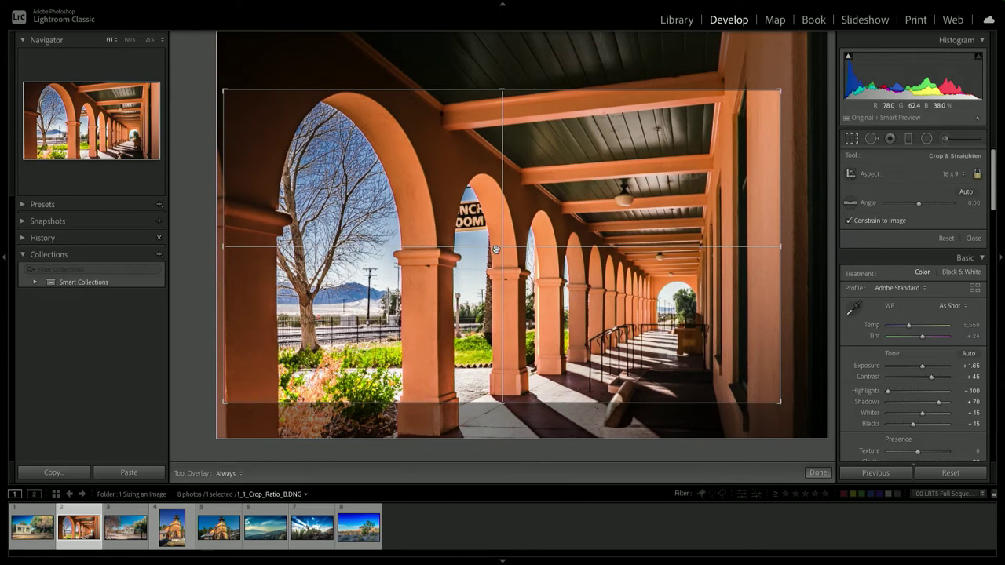
key("o")
key("o")
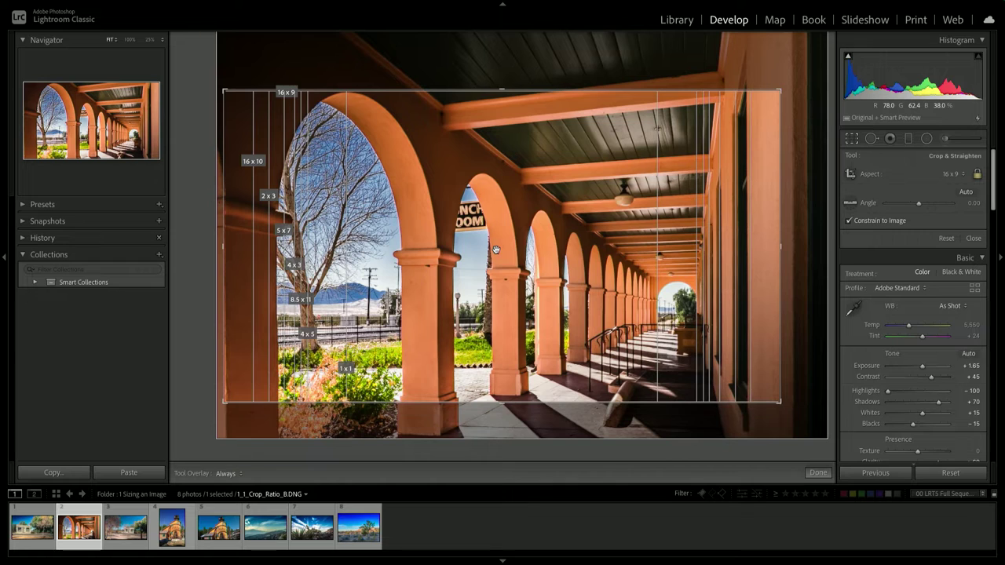
key("o")
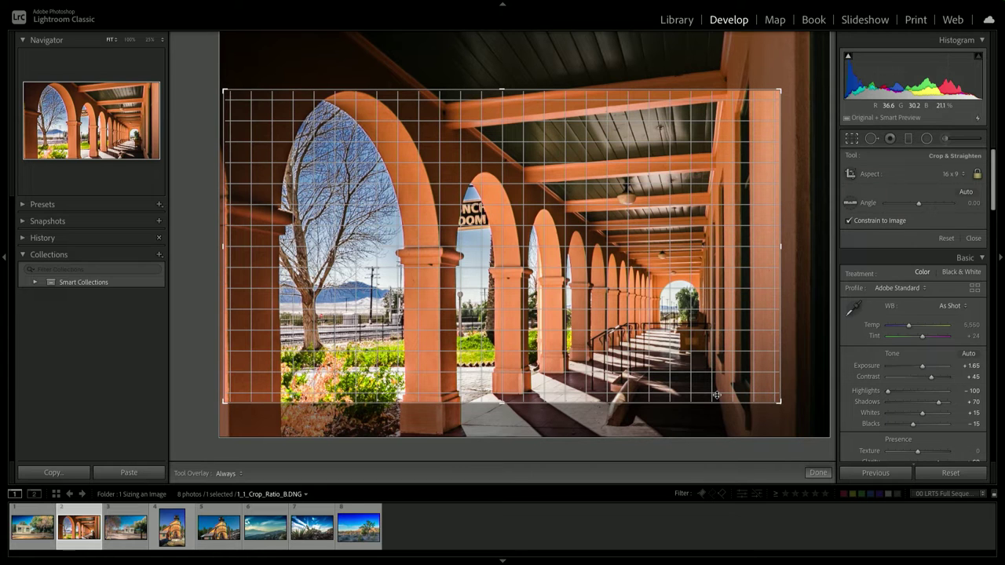
left_click_drag(670, 364, 670, 357)
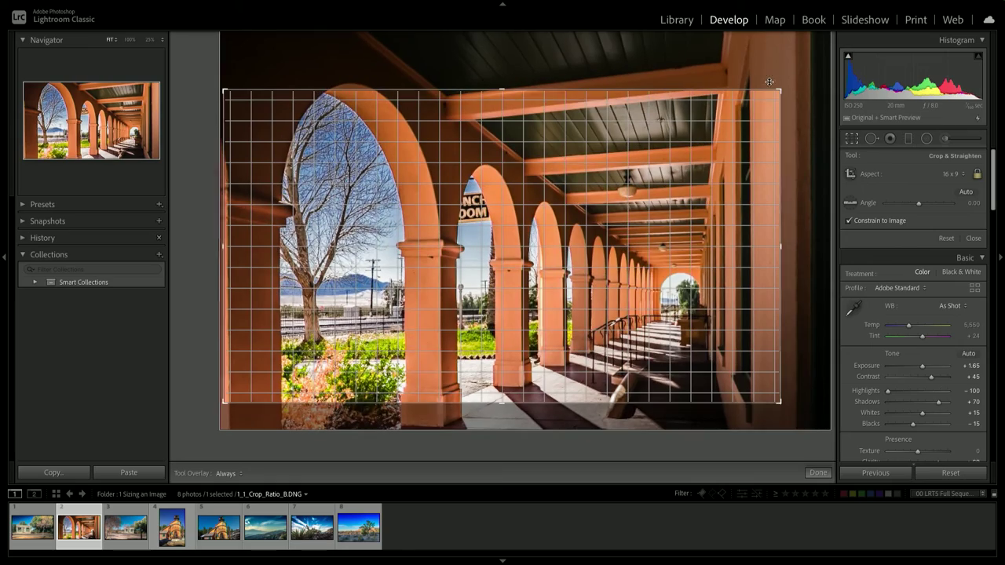
Step: Enlarge the arches photo's 16 x 9 crop toward the upper right and apply it
left_click_drag(780, 90, 796, 81)
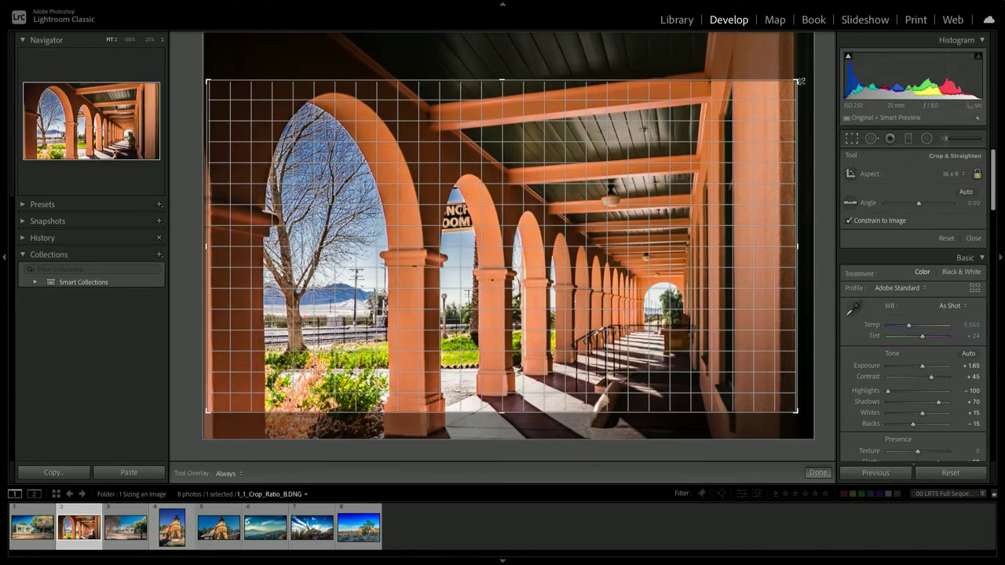
key("Return")
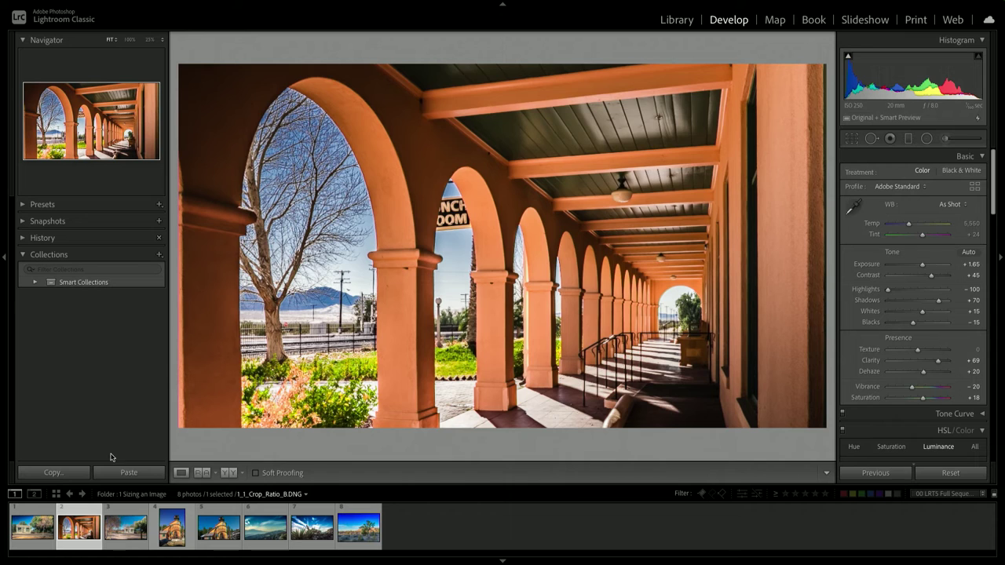
Step: Create a virtual copy of the arches photo and crop it to 5 x 7, enlarged toward the upper left
right_click(76, 528)
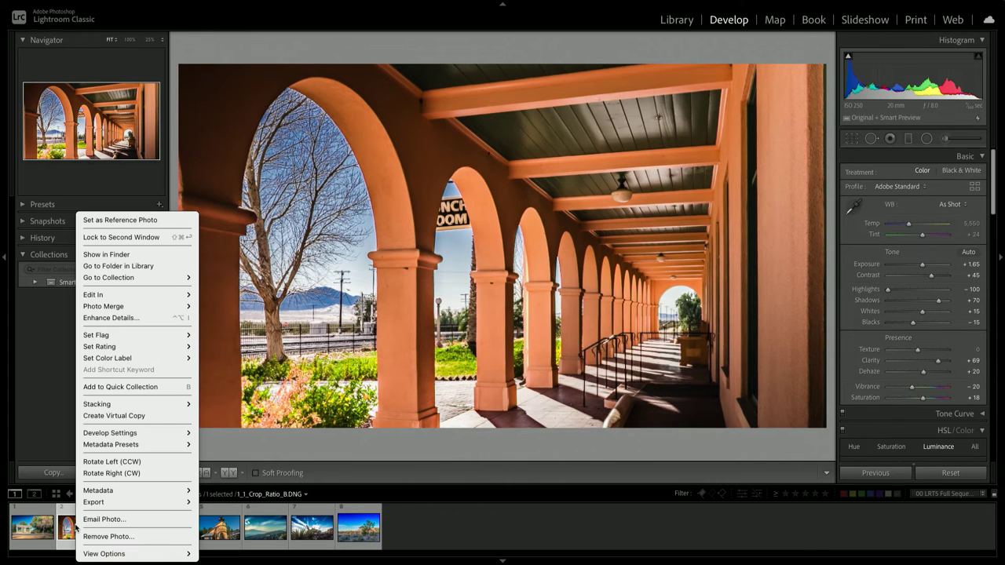
left_click(122, 418)
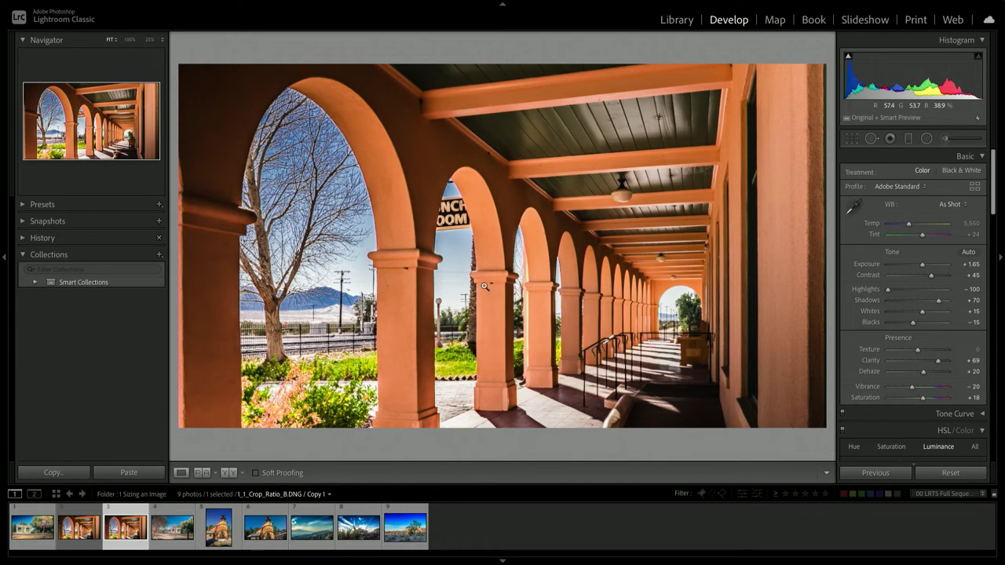
key("r")
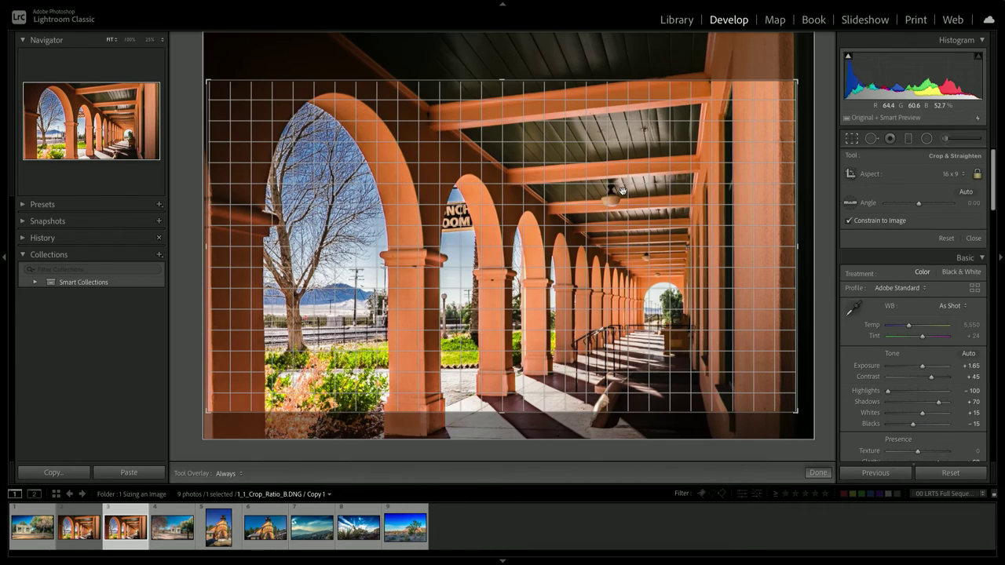
left_click(955, 175)
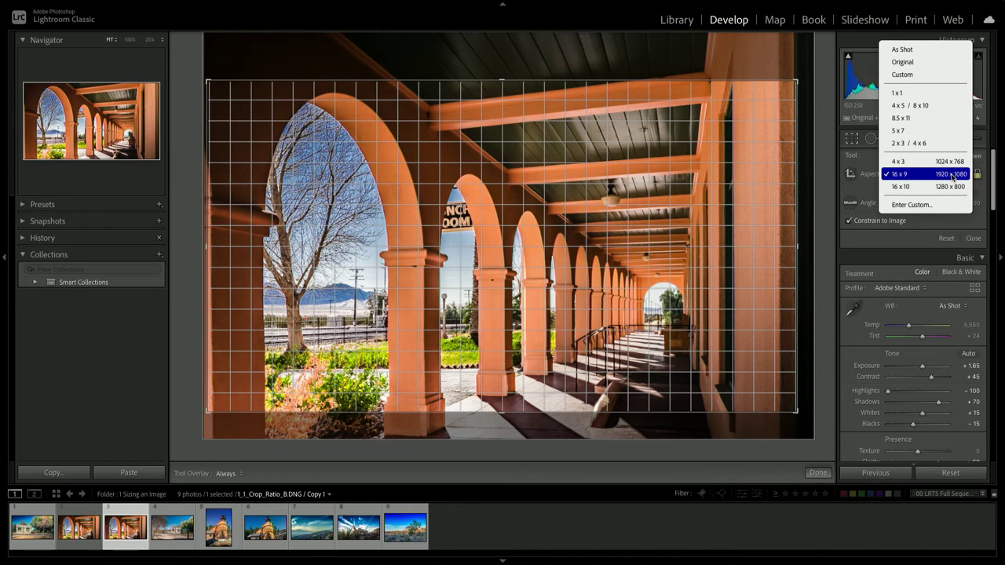
left_click(946, 131)
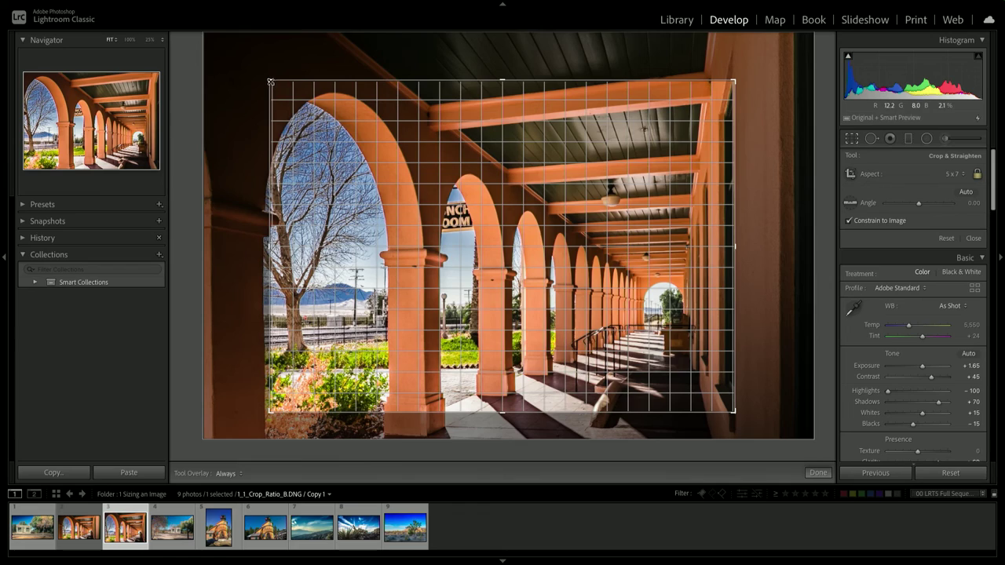
left_click_drag(267, 80, 248, 65)
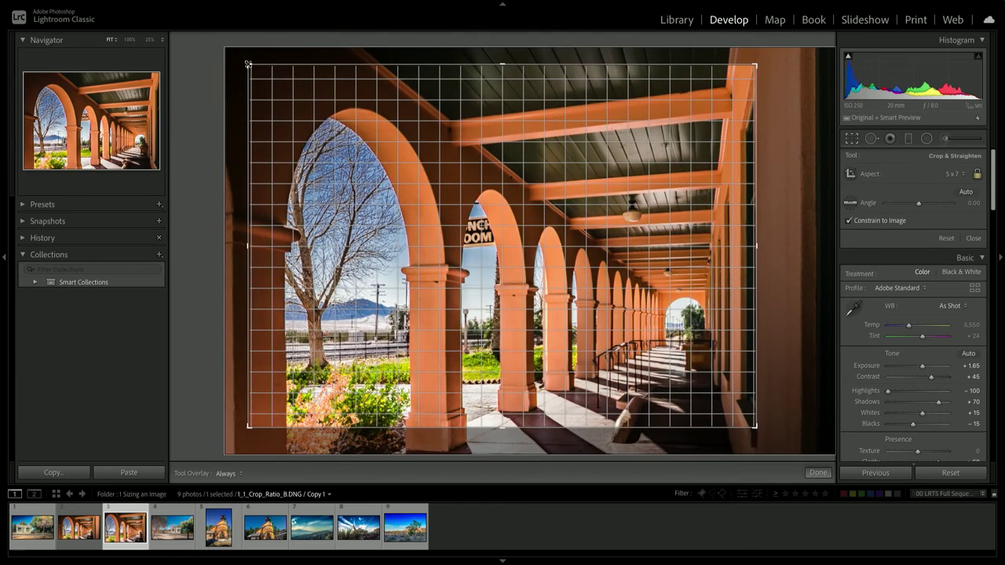
key("Return")
left_click(77, 537)
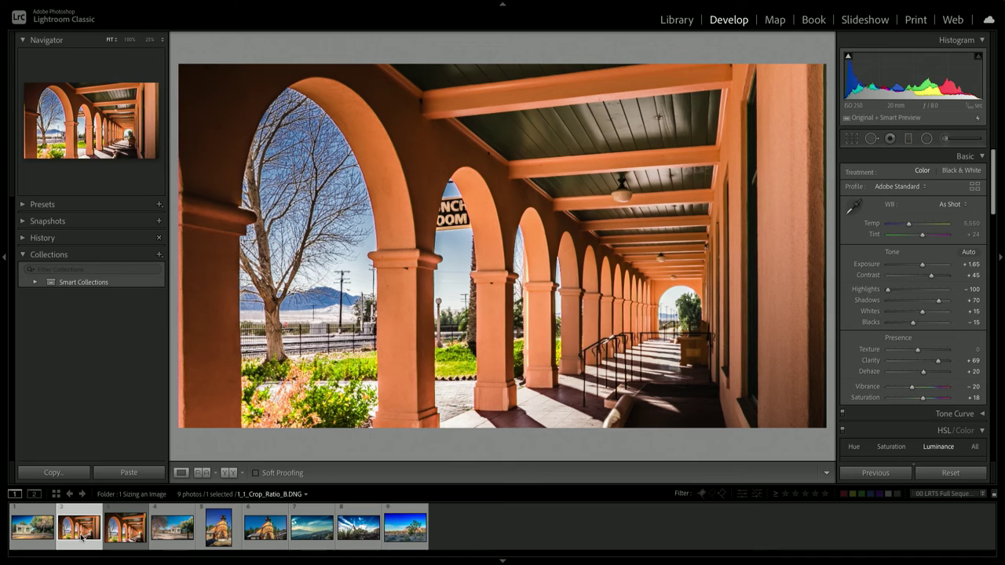
left_click(124, 537)
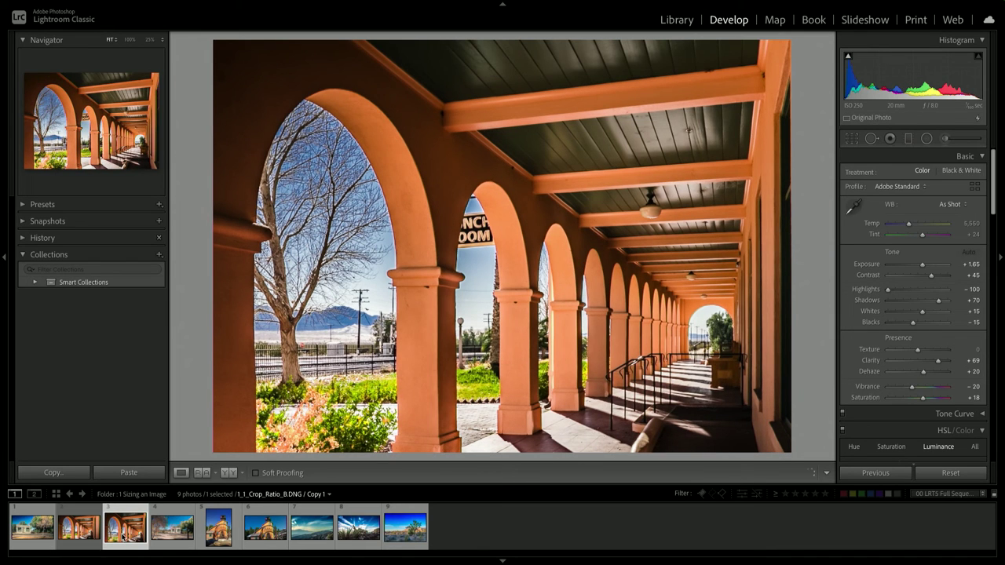
left_click(76, 534)
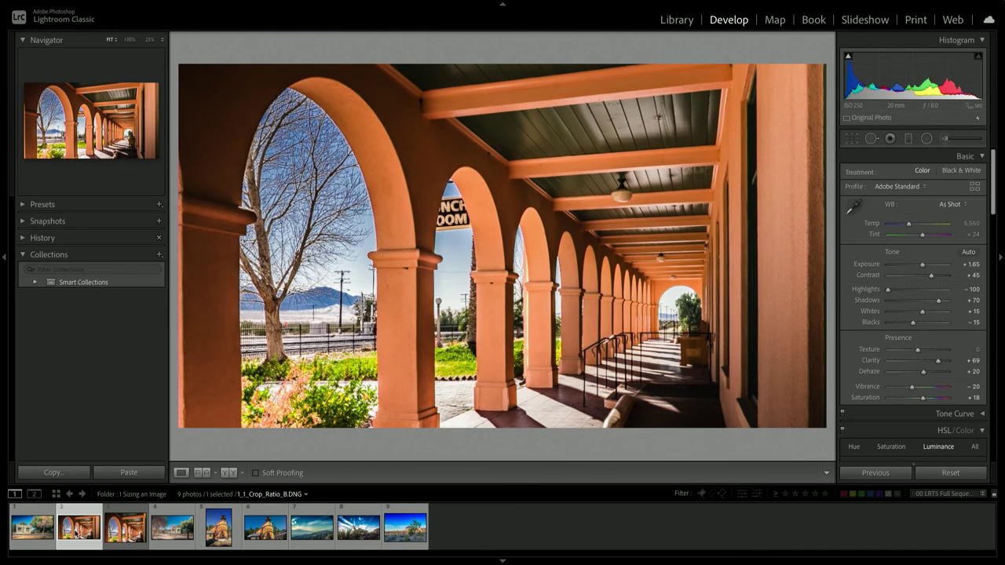
left_click(107, 535)
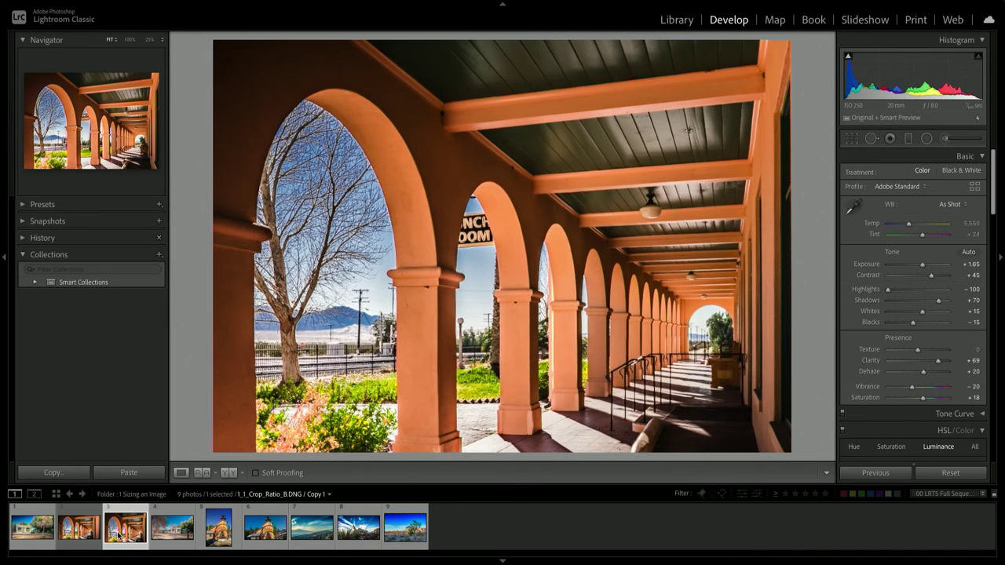